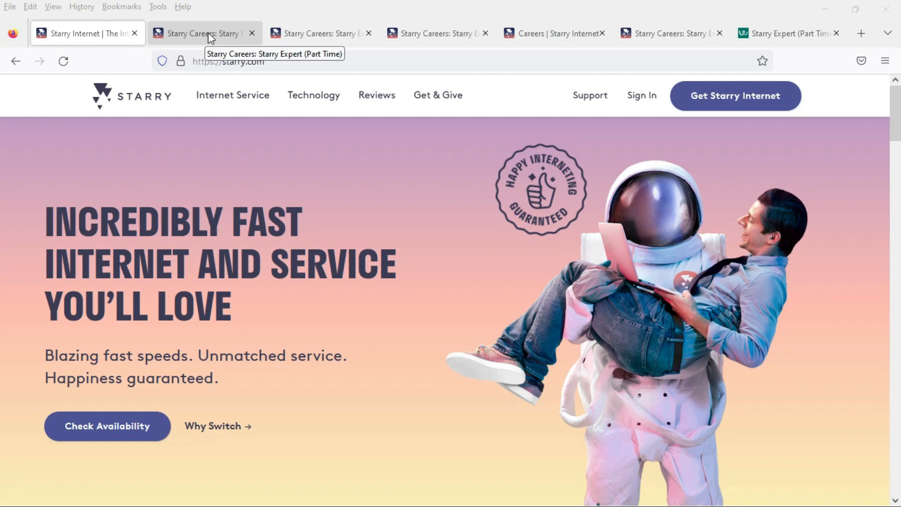
Step: Review the Starry Expert (Part Time) posting's shifts needed and duties sections
{"action": "left_click", "coordinate": [208, 33]}
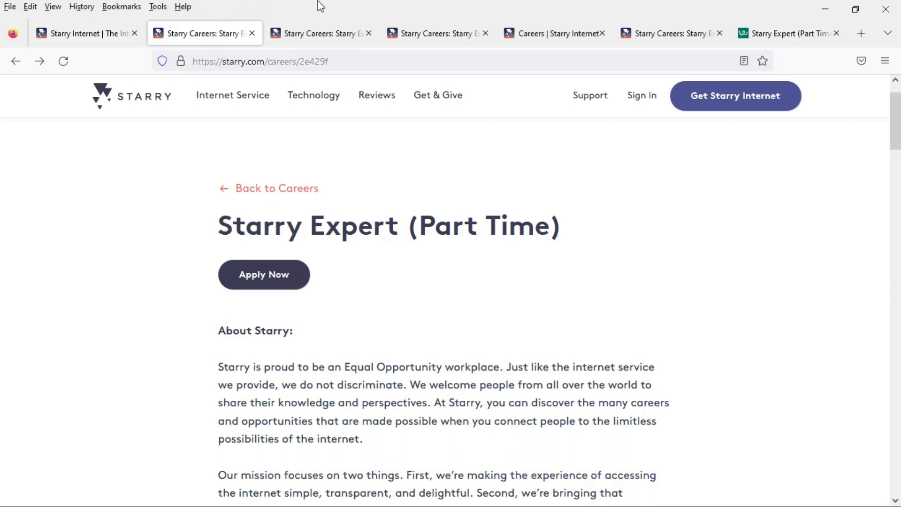
{"action": "left_click", "coordinate": [321, 34]}
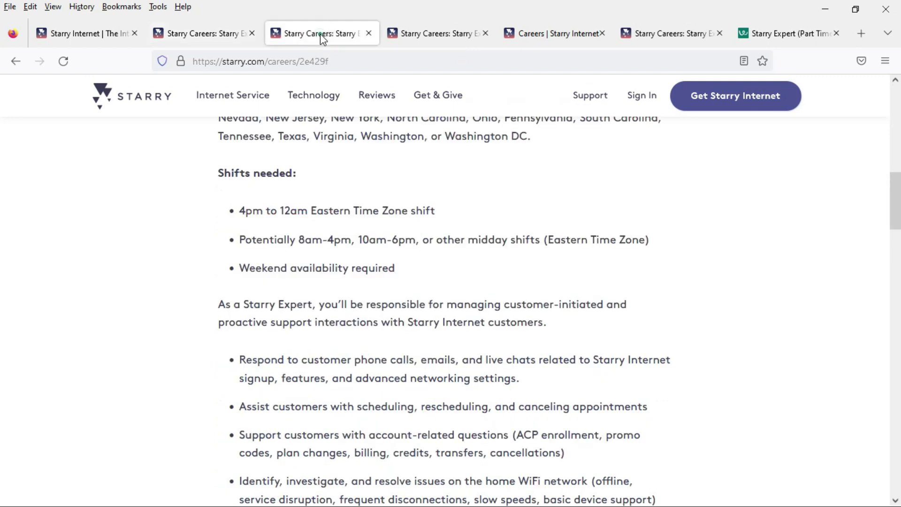
{"action": "left_click", "coordinate": [216, 210]}
{"action": "left_click", "coordinate": [215, 245]}
{"action": "left_click", "coordinate": [214, 273]}
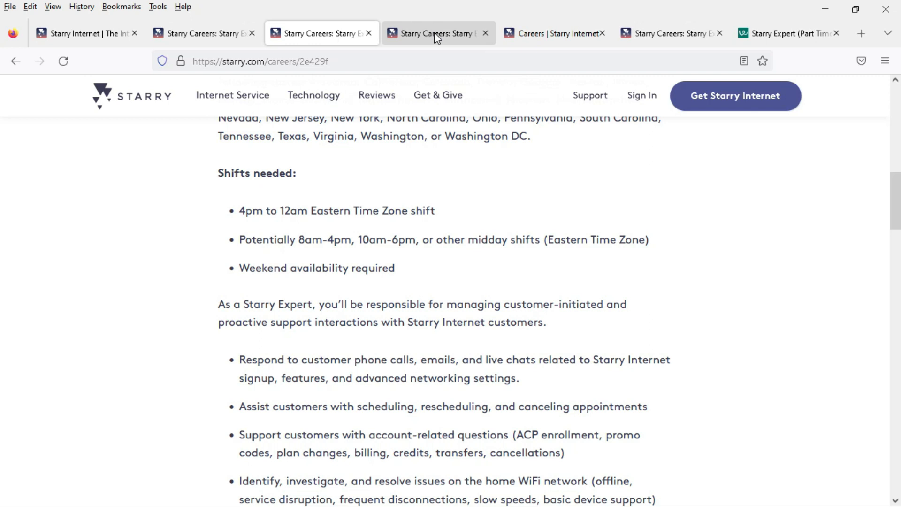
Step: View the posting's $19 hourly pay and the careers page benefits section
{"action": "left_click", "coordinate": [434, 33]}
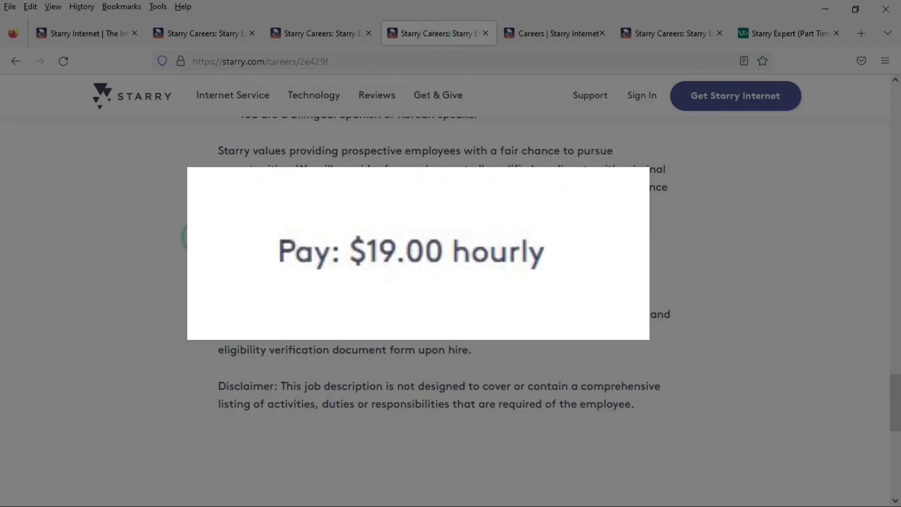
{"action": "left_click", "coordinate": [543, 35]}
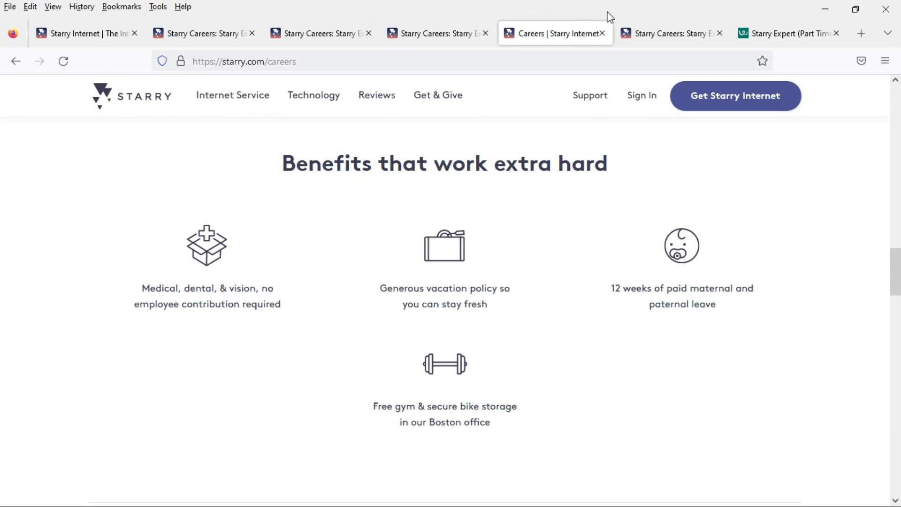
Step: Return to the Starry Expert posting showing eligible remote states and shifts needed
{"action": "left_click", "coordinate": [648, 33]}
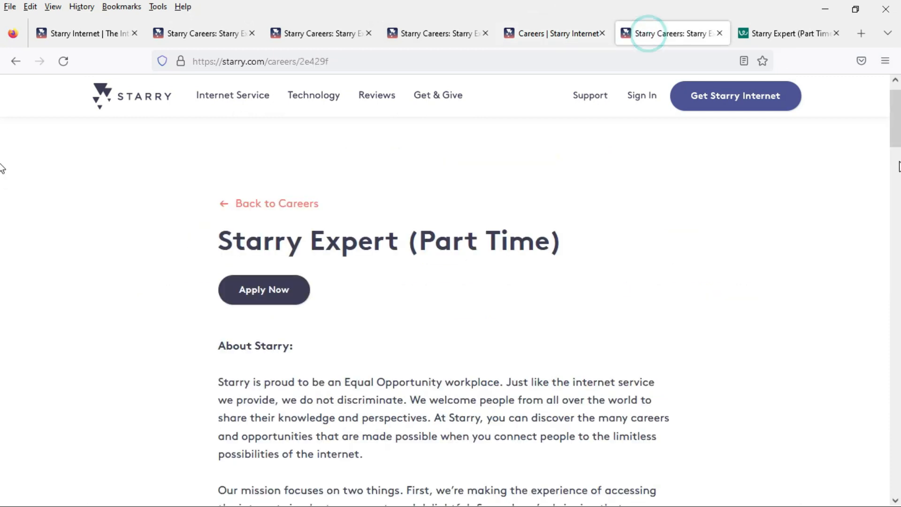
{"action": "mouse_move", "coordinate": [895, 123]}
{"action": "left_mouse_down"}
{"action": "mouse_move", "coordinate": [886, 213]}
{"action": "mouse_move", "coordinate": [889, 200]}
{"action": "left_mouse_up"}
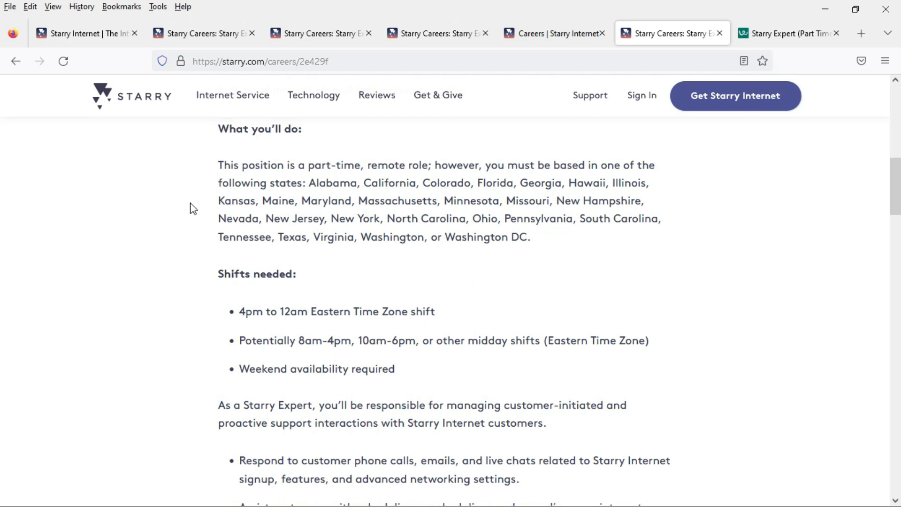
{"action": "scroll", "coordinate": [194, 208], "scroll_direction": "up", "scroll_amount": 2}
{"action": "scroll", "coordinate": [193, 207], "scroll_direction": "down", "scroll_amount": 2}
{"action": "scroll", "coordinate": [194, 208], "scroll_direction": "down", "scroll_amount": 2}
{"action": "scroll", "coordinate": [193, 208], "scroll_direction": "down", "scroll_amount": 3}
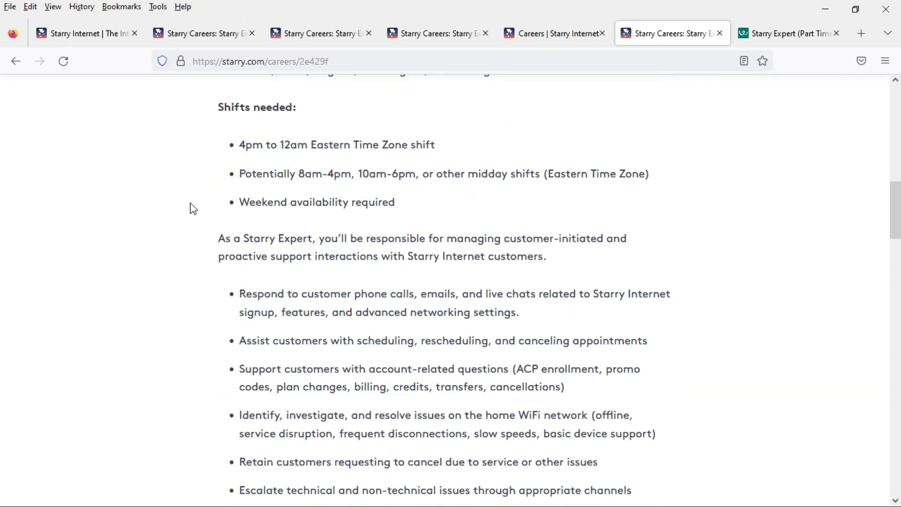
{"action": "scroll", "coordinate": [194, 208], "scroll_direction": "down", "scroll_amount": 2}
Step: Read through the Starry Expert customer support responsibilities bullets
{"action": "left_click", "coordinate": [195, 156]}
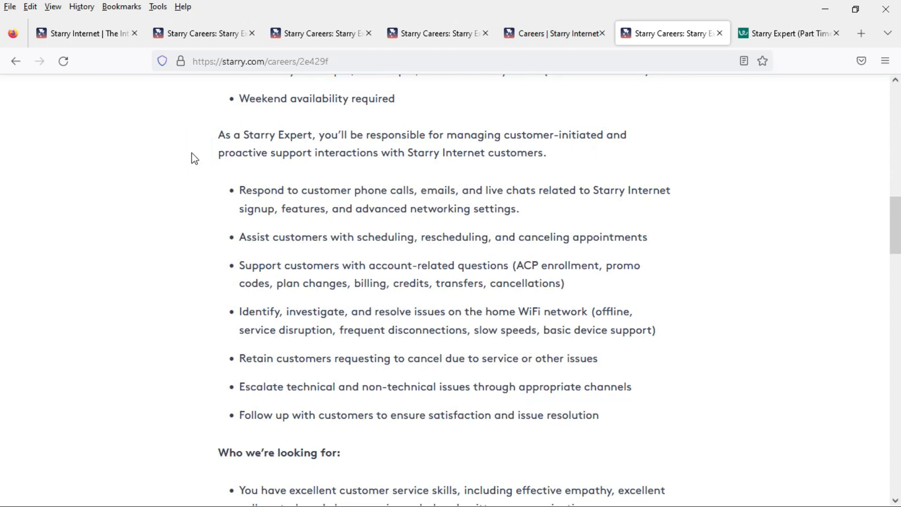
{"action": "left_click", "coordinate": [196, 195]}
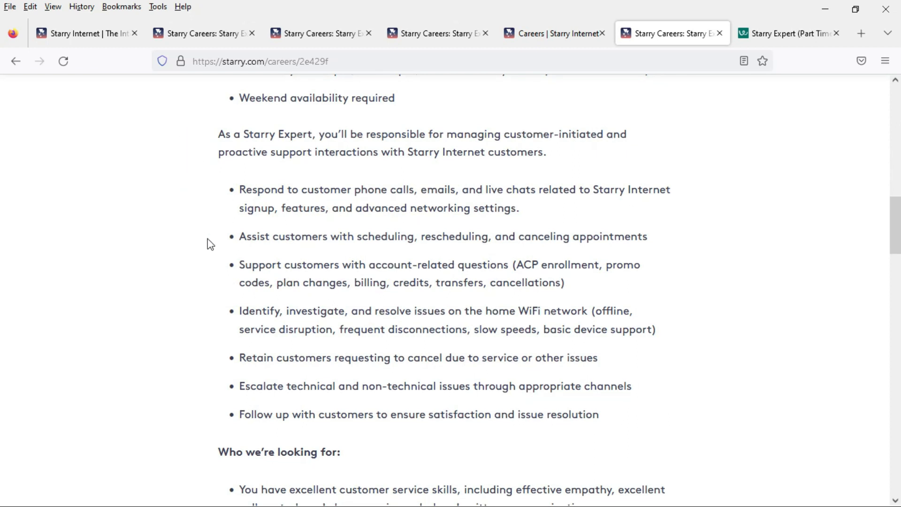
{"action": "scroll", "coordinate": [208, 244], "scroll_direction": "down", "scroll_amount": 1}
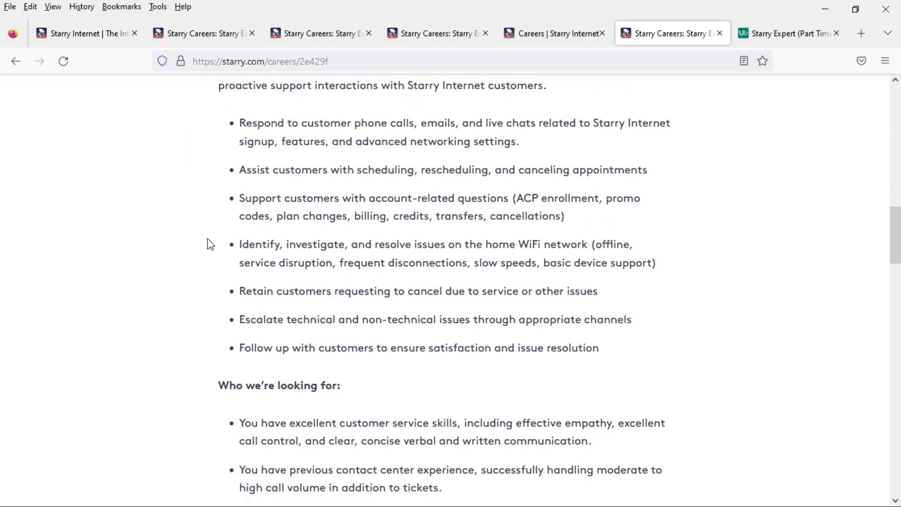
{"action": "left_click", "coordinate": [211, 170]}
{"action": "left_click", "coordinate": [211, 205]}
Step: Continue down the duties list to the 'Who we're looking for' qualifications
{"action": "left_click", "coordinate": [207, 252]}
{"action": "left_click", "coordinate": [213, 290]}
{"action": "left_click", "coordinate": [208, 320]}
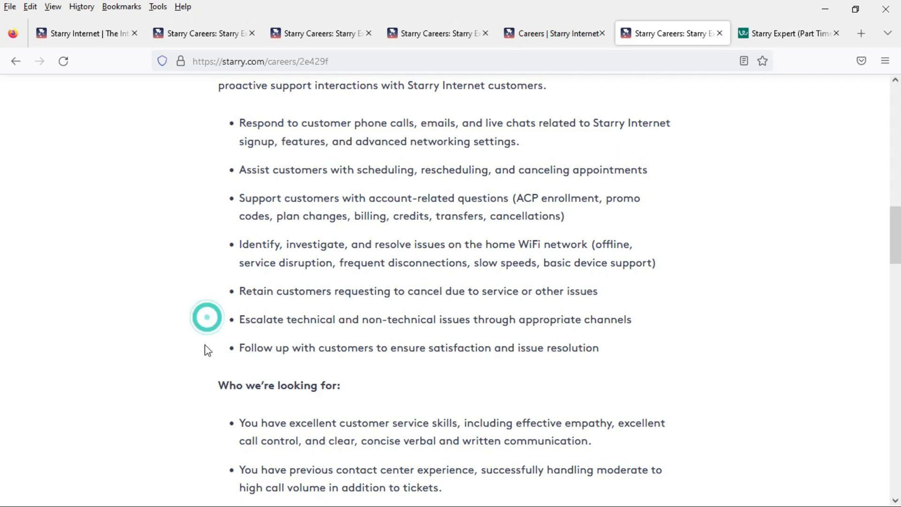
{"action": "scroll", "coordinate": [208, 351], "scroll_direction": "down", "scroll_amount": 2}
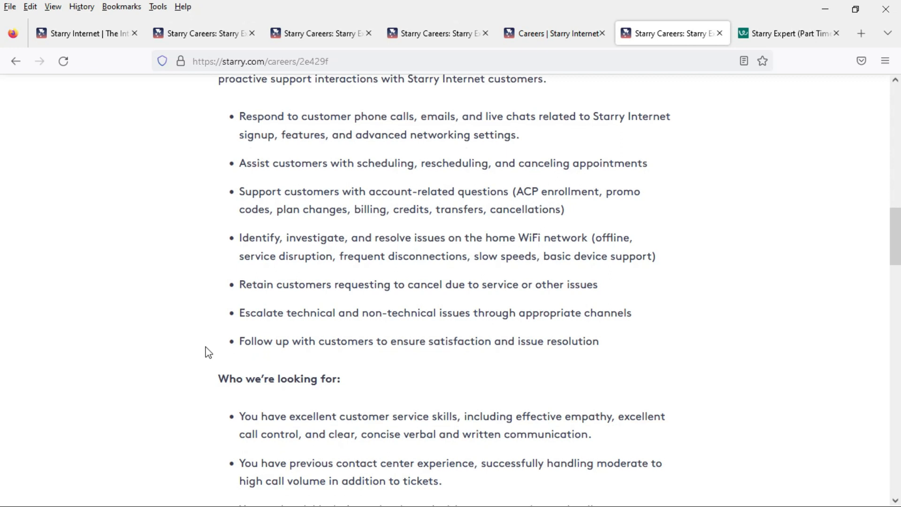
{"action": "left_click", "coordinate": [208, 285]}
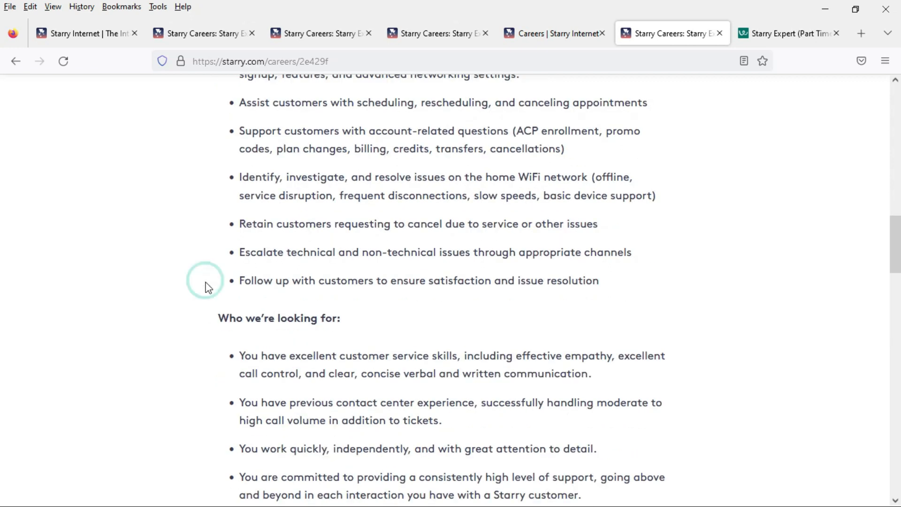
{"action": "scroll", "coordinate": [207, 285], "scroll_direction": "down", "scroll_amount": 2}
{"action": "scroll", "coordinate": [207, 285], "scroll_direction": "down", "scroll_amount": 2}
{"action": "scroll", "coordinate": [208, 287], "scroll_direction": "down", "scroll_amount": 1}
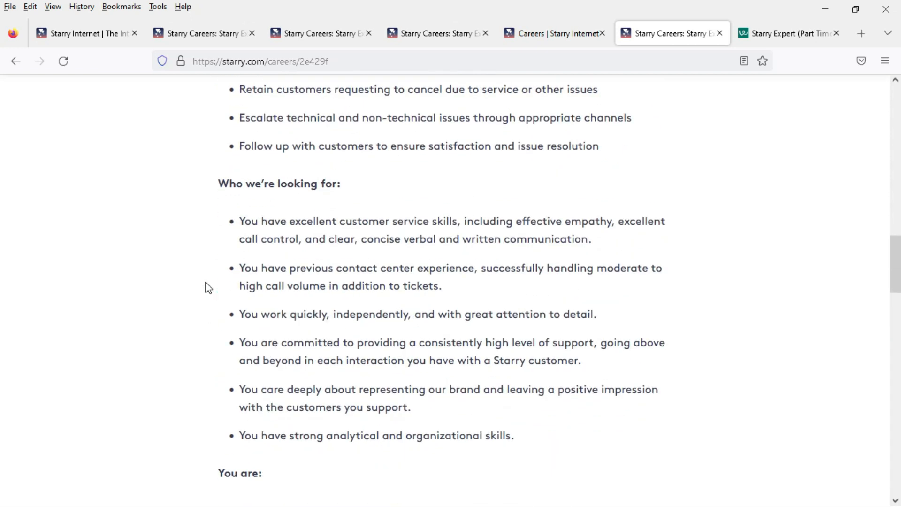
{"action": "scroll", "coordinate": [208, 286], "scroll_direction": "down", "scroll_amount": 1}
{"action": "scroll", "coordinate": [208, 287], "scroll_direction": "up", "scroll_amount": 2}
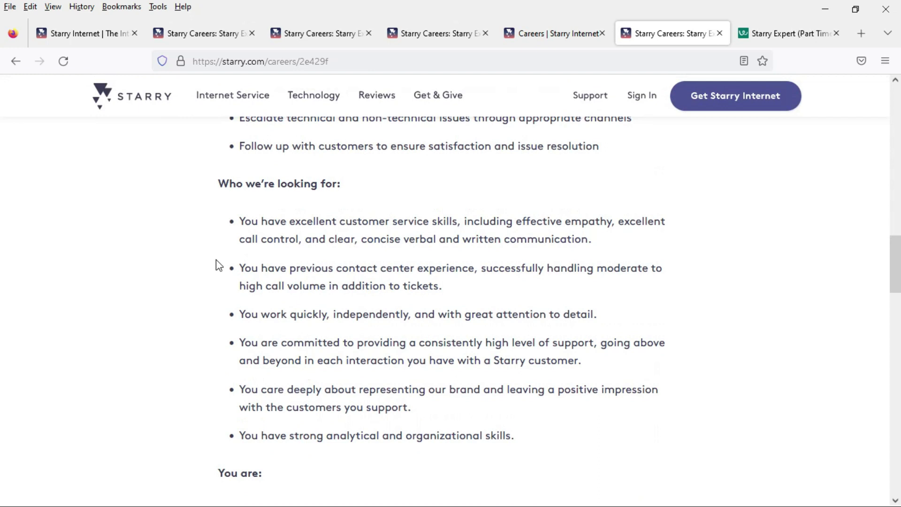
{"action": "left_click", "coordinate": [210, 229]}
{"action": "left_click", "coordinate": [208, 283]}
{"action": "left_click", "coordinate": [206, 318]}
{"action": "left_click", "coordinate": [206, 350]}
{"action": "scroll", "coordinate": [206, 394], "scroll_direction": "down", "scroll_amount": 2}
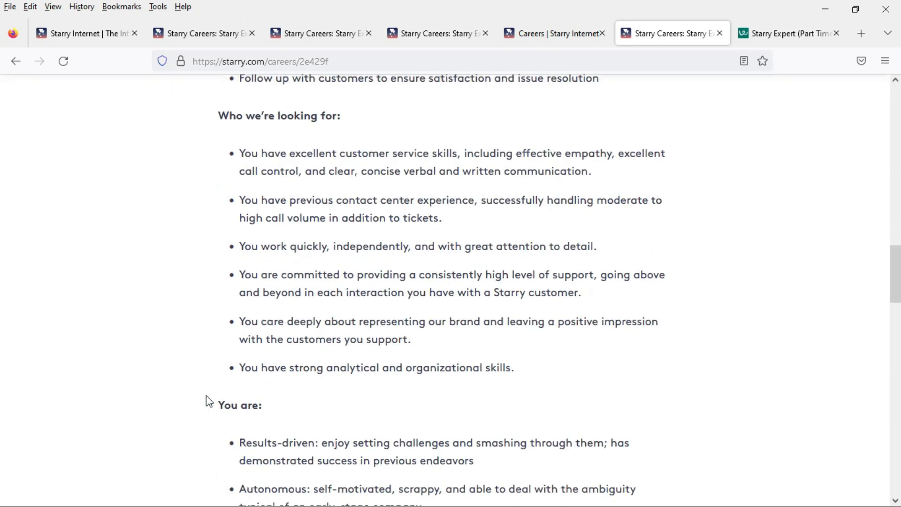
{"action": "scroll", "coordinate": [206, 395], "scroll_direction": "down", "scroll_amount": 2}
{"action": "scroll", "coordinate": [206, 400], "scroll_direction": "down", "scroll_amount": 2}
{"action": "scroll", "coordinate": [206, 400], "scroll_direction": "down", "scroll_amount": 1}
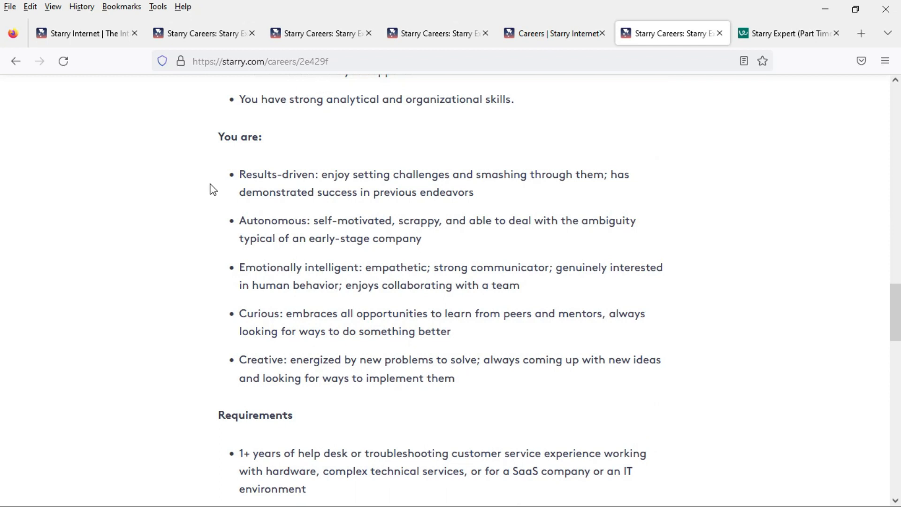
{"action": "left_click", "coordinate": [211, 184]}
{"action": "left_click", "coordinate": [209, 223]}
{"action": "left_click", "coordinate": [196, 279]}
{"action": "scroll", "coordinate": [205, 369], "scroll_direction": "down", "scroll_amount": 1}
{"action": "scroll", "coordinate": [204, 369], "scroll_direction": "down", "scroll_amount": 1}
{"action": "scroll", "coordinate": [205, 370], "scroll_direction": "down", "scroll_amount": 1}
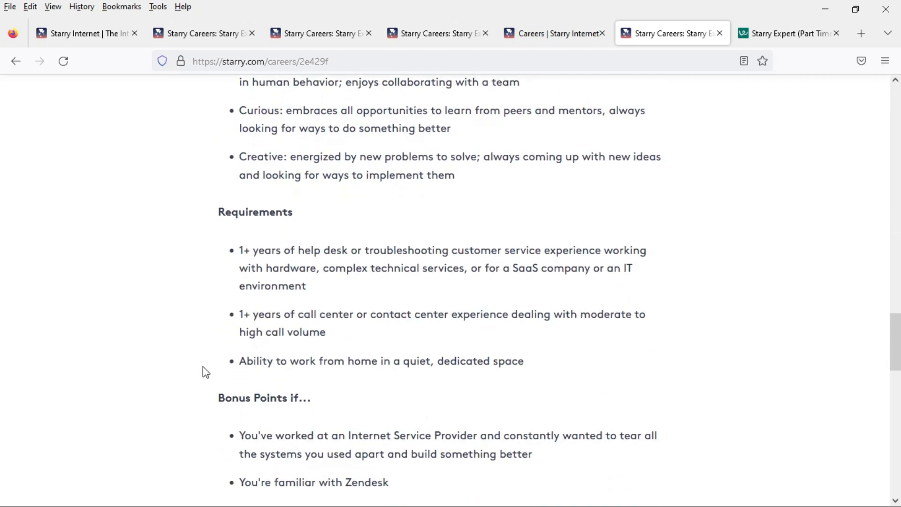
{"action": "scroll", "coordinate": [202, 372], "scroll_direction": "down", "scroll_amount": 1}
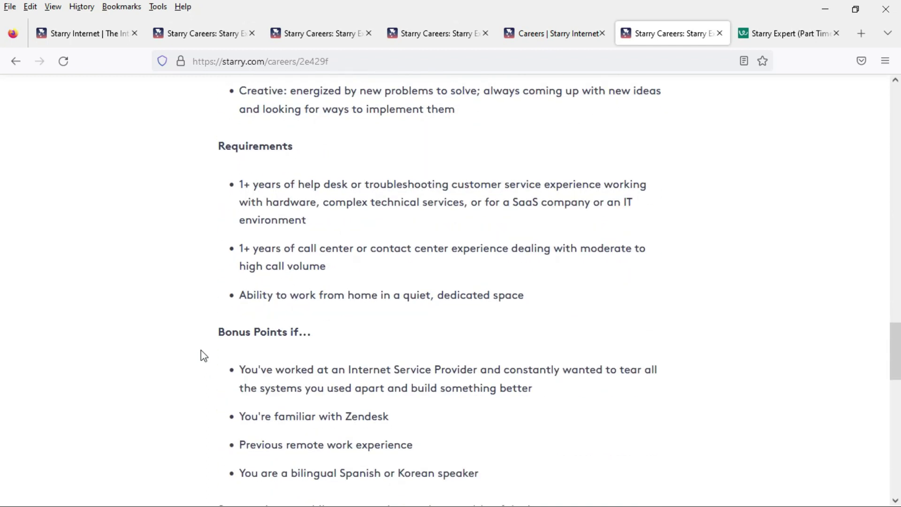
{"action": "left_click", "coordinate": [203, 200]}
{"action": "left_click", "coordinate": [204, 257]}
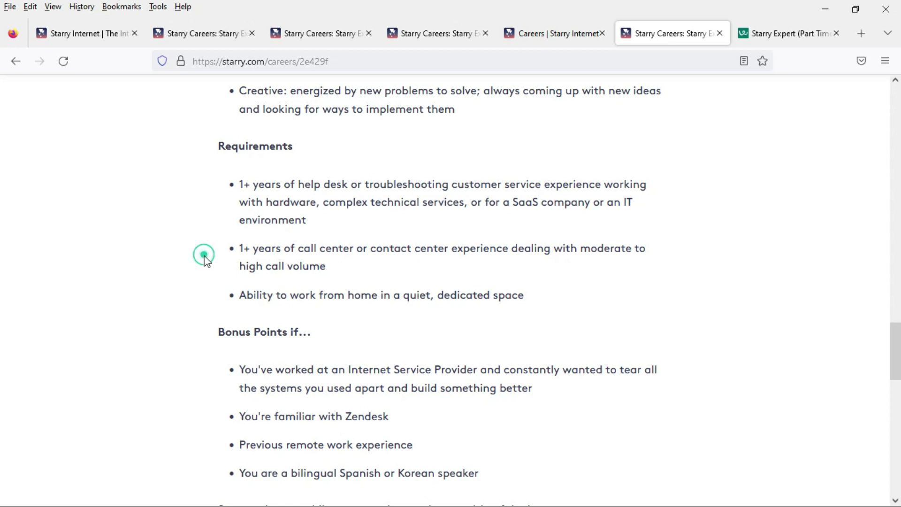
{"action": "left_click", "coordinate": [209, 301]}
{"action": "scroll", "coordinate": [209, 300], "scroll_direction": "down", "scroll_amount": 2}
{"action": "scroll", "coordinate": [209, 301], "scroll_direction": "down", "scroll_amount": 2}
{"action": "scroll", "coordinate": [209, 301], "scroll_direction": "down", "scroll_amount": 2}
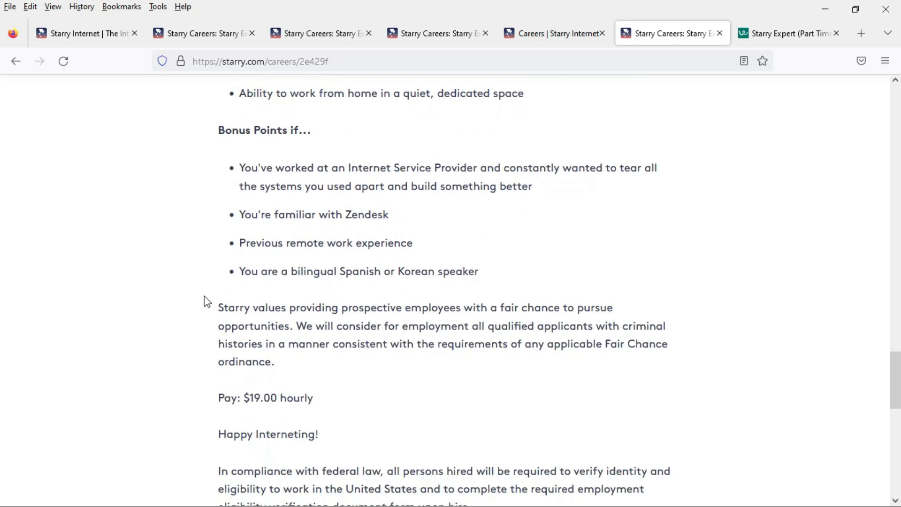
{"action": "left_click", "coordinate": [210, 173]}
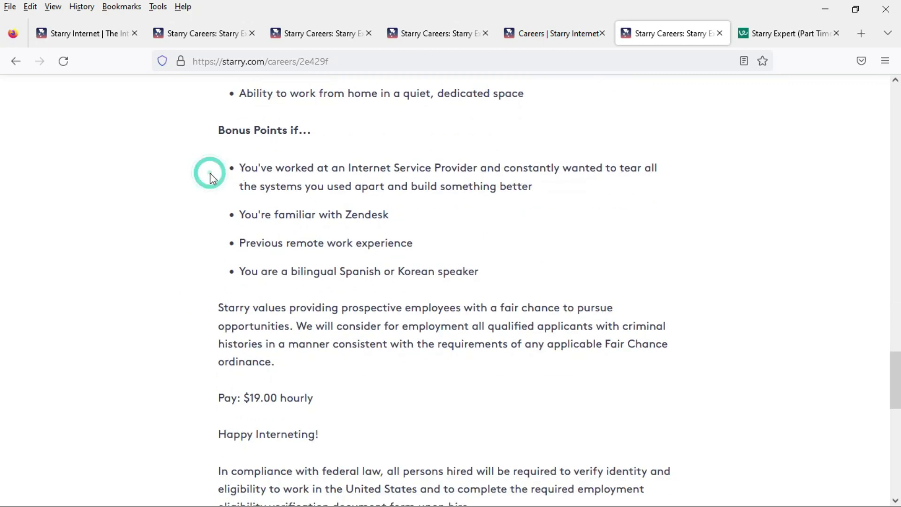
{"action": "left_click", "coordinate": [206, 217]}
{"action": "left_click", "coordinate": [209, 242]}
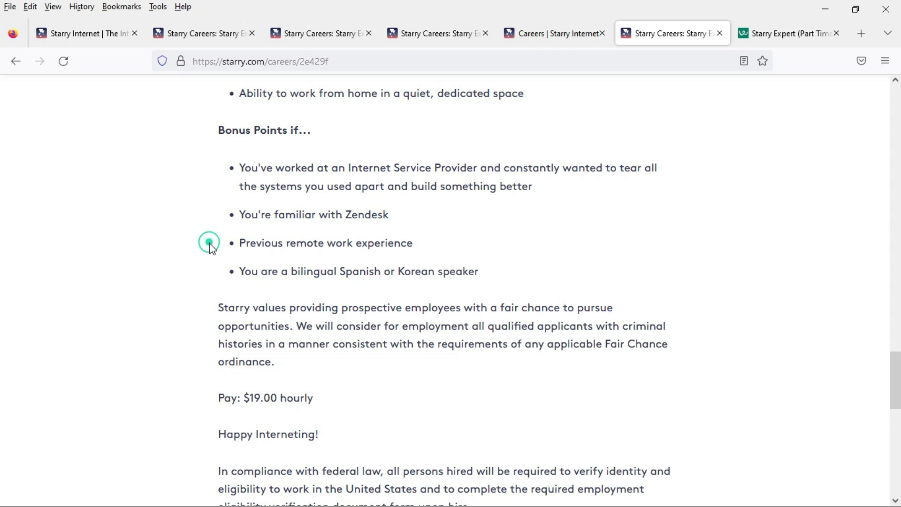
{"action": "left_click", "coordinate": [207, 272]}
{"action": "left_click_drag", "start_coordinate": [893, 358], "coordinate": [896, 90]}
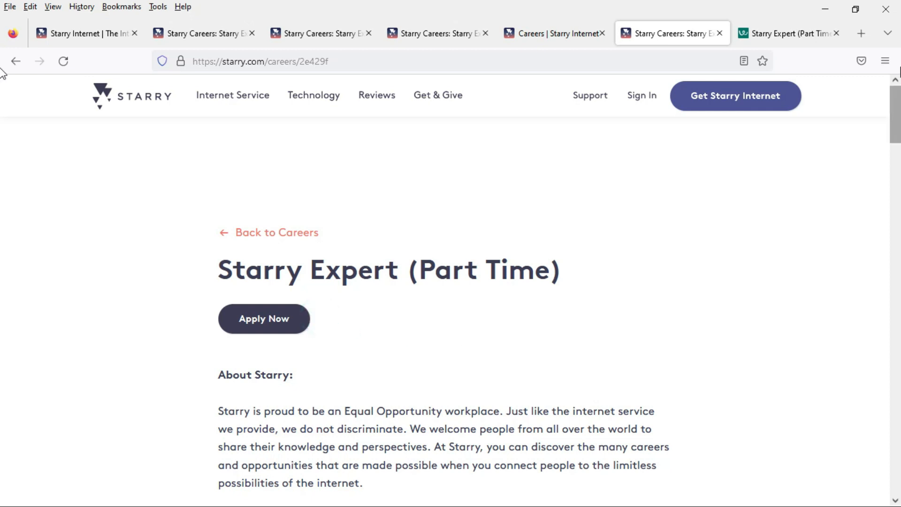
Step: View the empty Workable application form through resume, cover letter, shift-availability question and Submit
{"action": "left_click", "coordinate": [780, 33]}
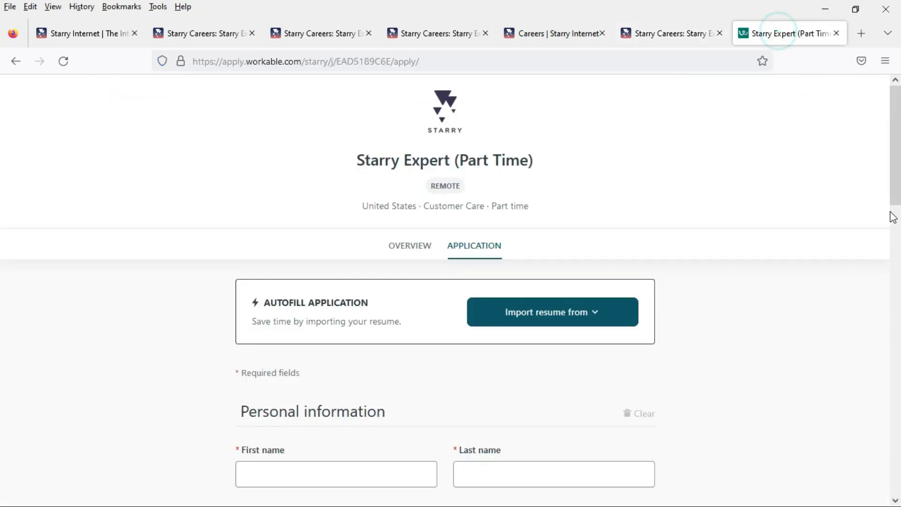
{"action": "left_click_drag", "start_coordinate": [895, 141], "coordinate": [894, 366]}
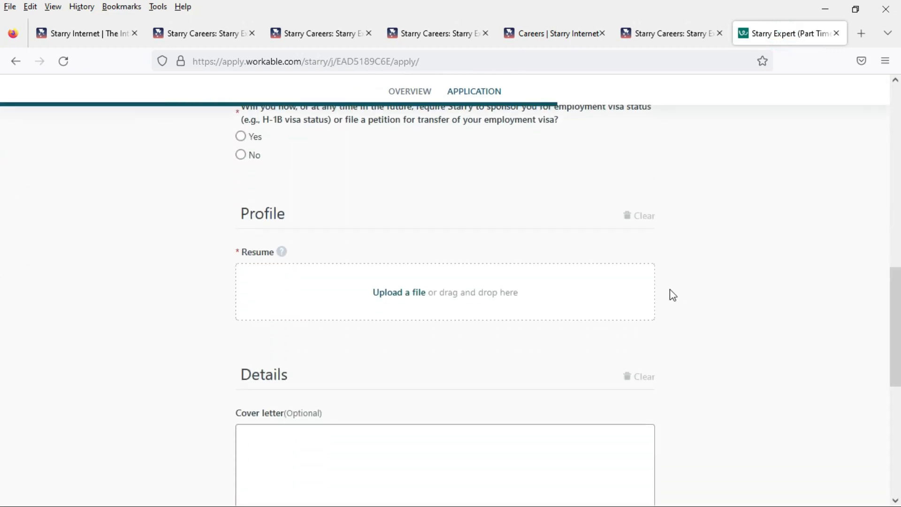
{"action": "left_click", "coordinate": [670, 290]}
{"action": "left_click", "coordinate": [679, 461]}
{"action": "left_click_drag", "start_coordinate": [894, 379], "coordinate": [890, 441]}
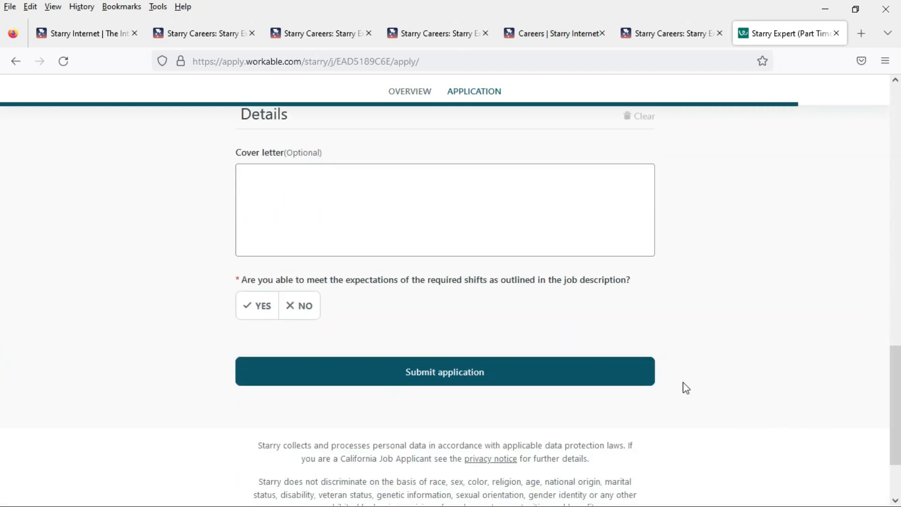
{"action": "left_click", "coordinate": [673, 373]}
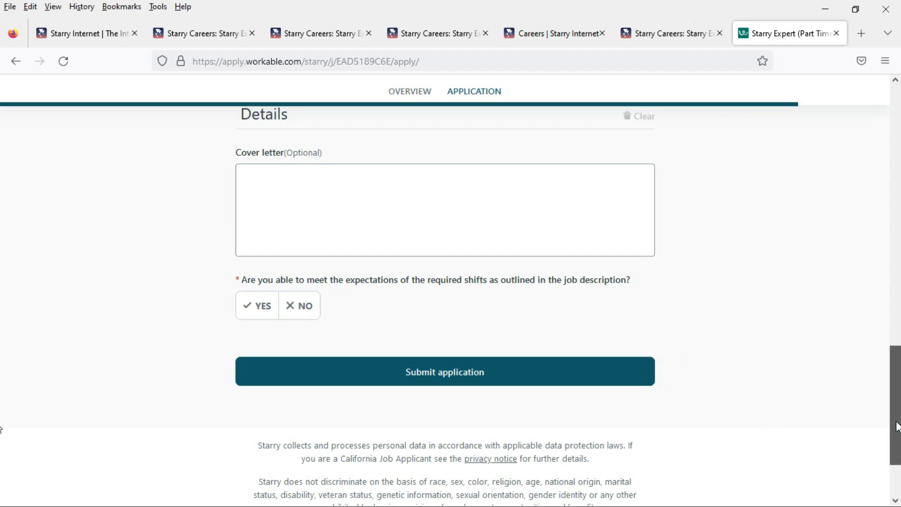